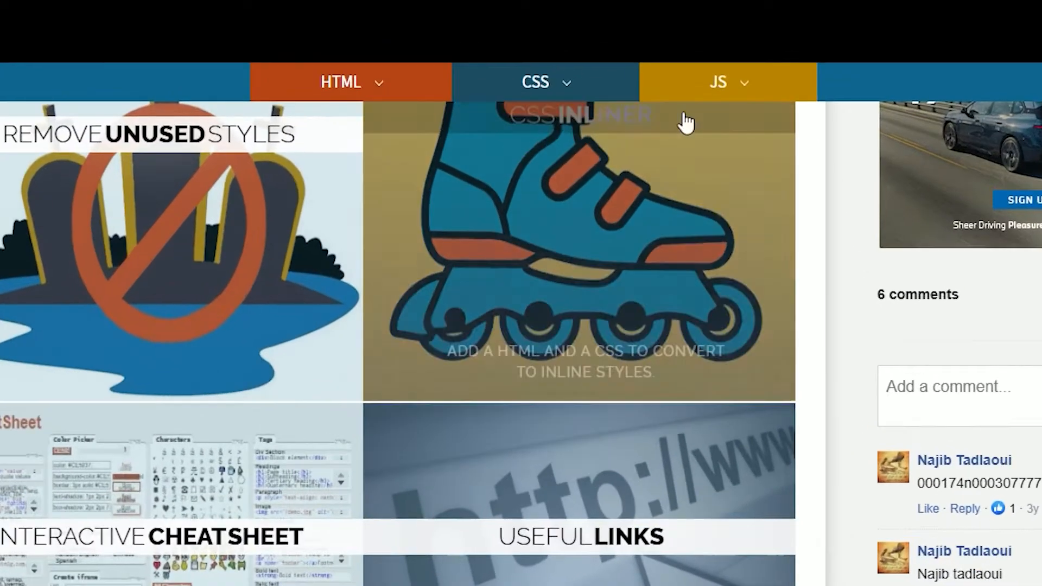
# Write opening and closing <style> tags in the CSS editor with three blank lines between them.
pyautogui.moveTo(621, 57)
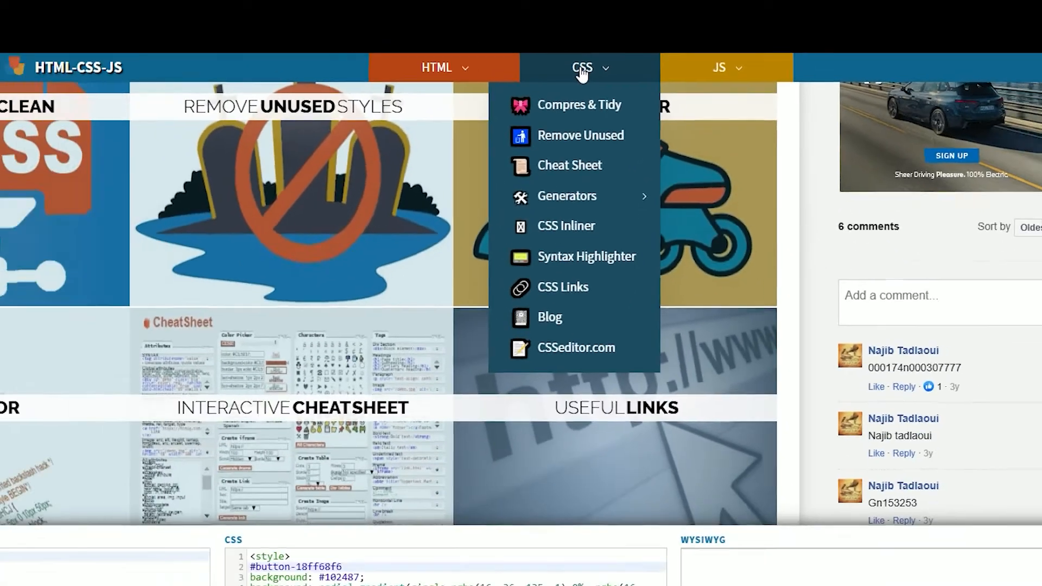
pyautogui.click(486, 103)
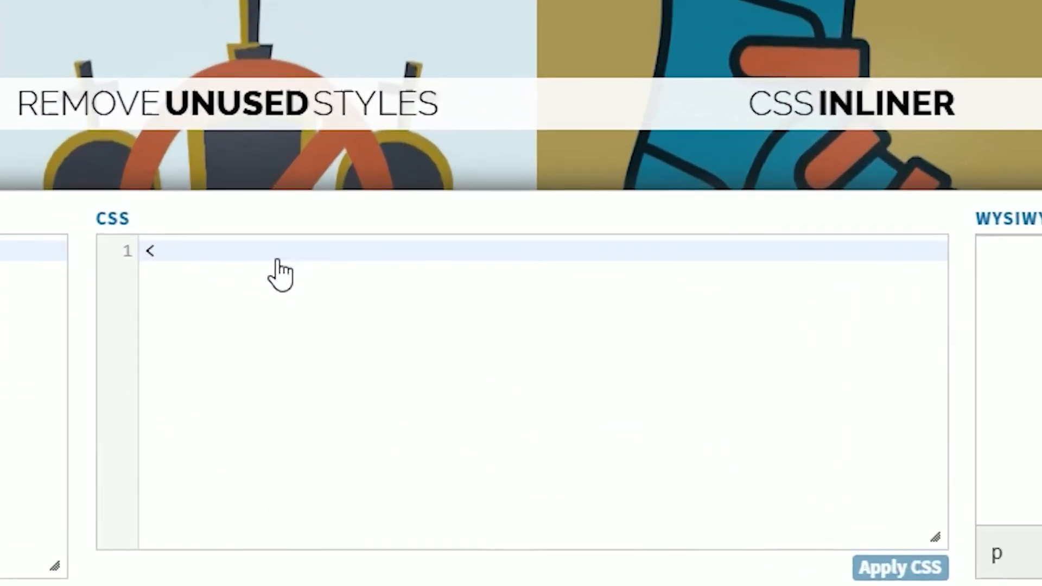
pyautogui.write('sty')
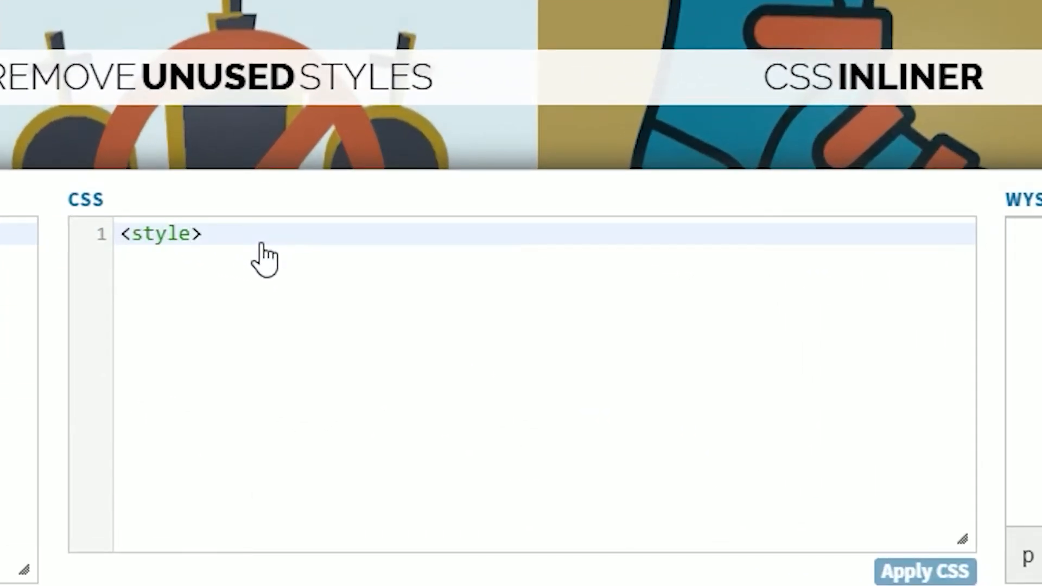
pyautogui.write('le>')
pyautogui.press('Return')
pyautogui.press('Return')
pyautogui.press('Return')
pyautogui.press('Return')
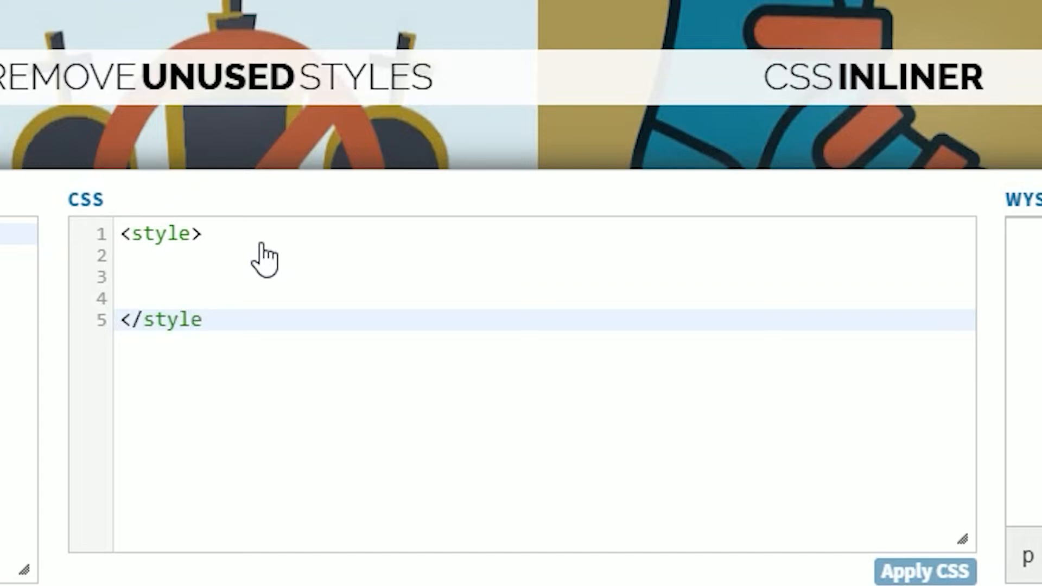
# Add an empty ID rule inside the style tags: a # selector on line 2 and curly braces on lines 3 and 4.
pyautogui.click(262, 246)
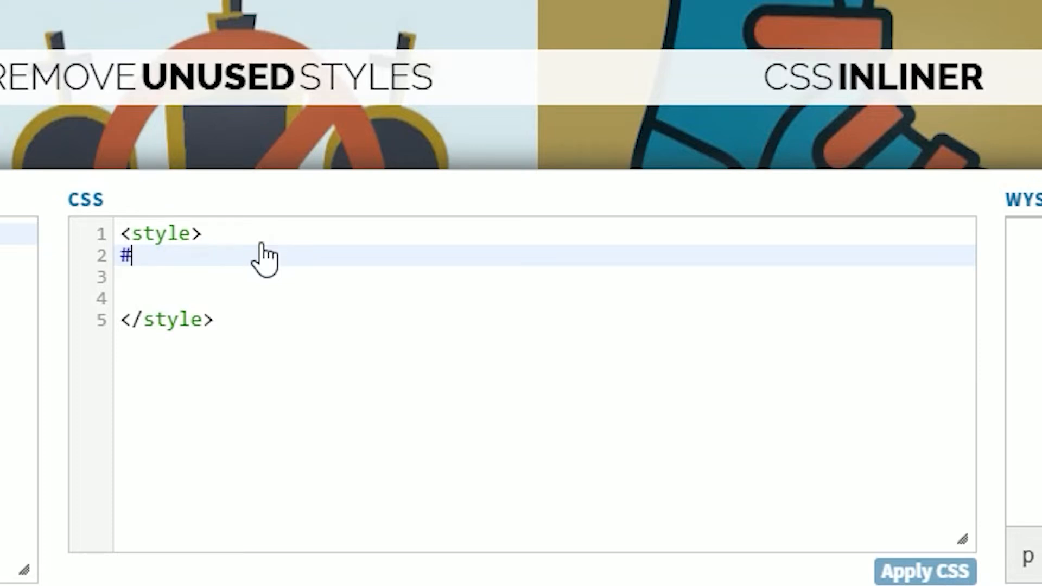
pyautogui.write('#')
pyautogui.press('Down')
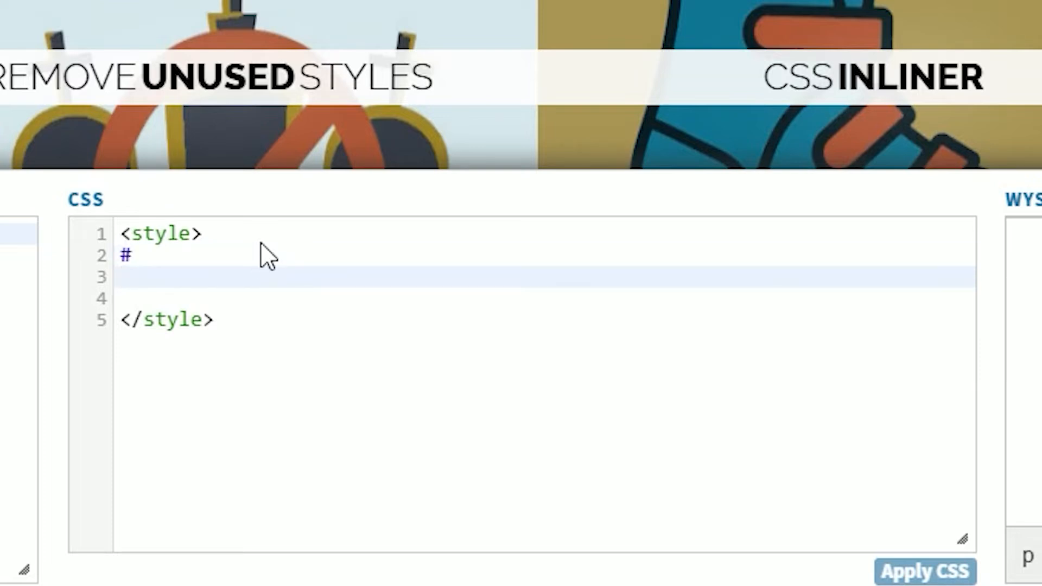
pyautogui.write('{')
pyautogui.press('Down')
pyautogui.write('}')
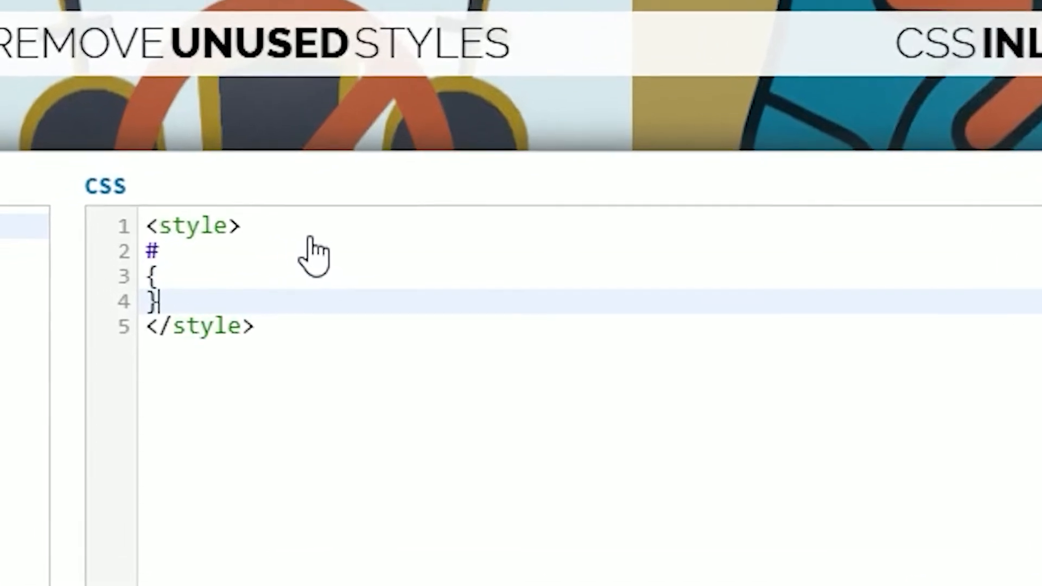
pyautogui.press('Up')
pyautogui.press('Up')
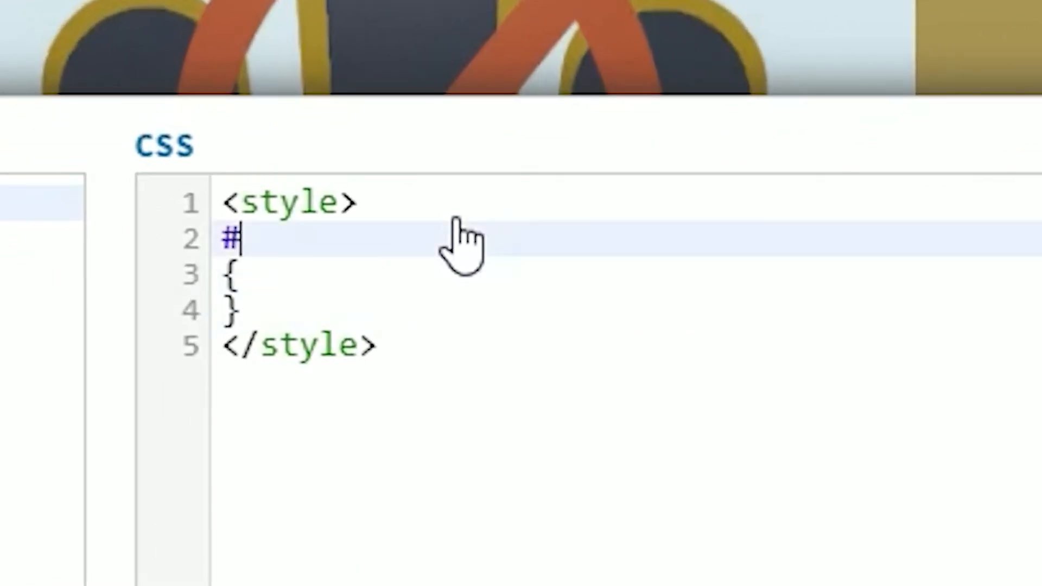
pyautogui.press('Up')
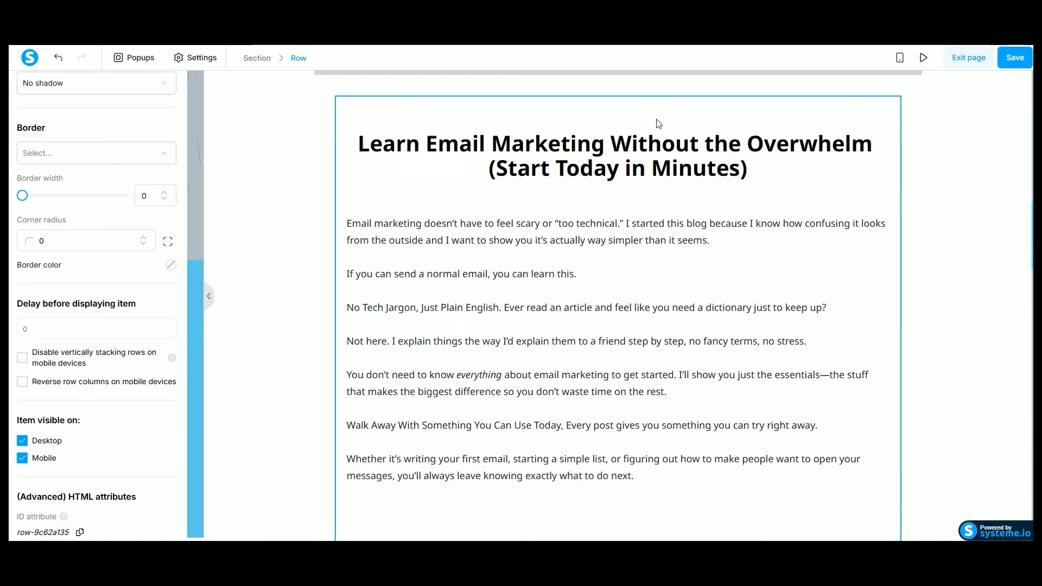
# Get the "Learn Email Marketing Without the Overwhelm" headline's ID from the systeme.io page and complete the CSS selector as #headline-cebeb80d.
pyautogui.click(658, 124)
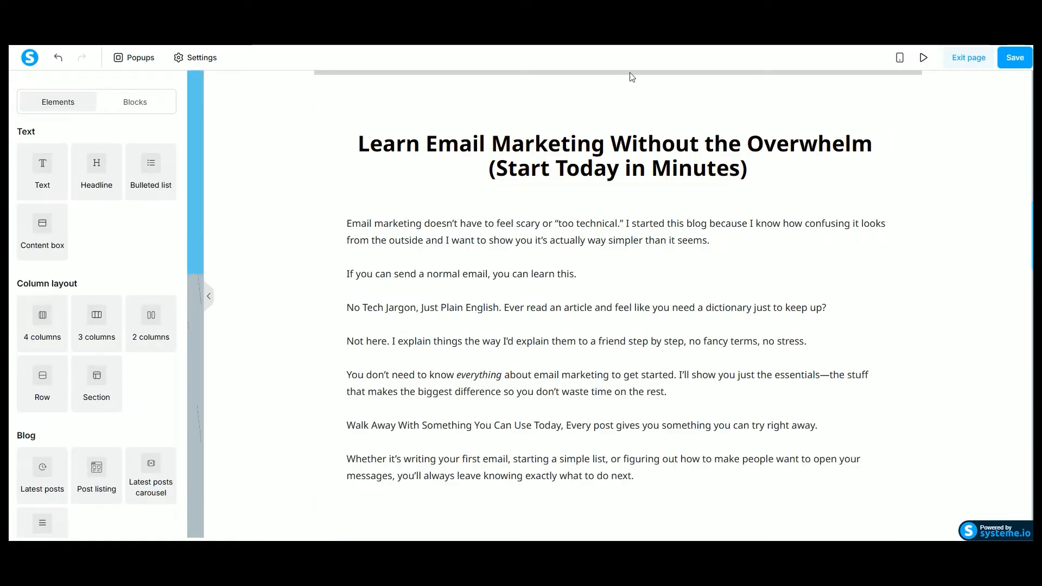
pyautogui.click(506, 131)
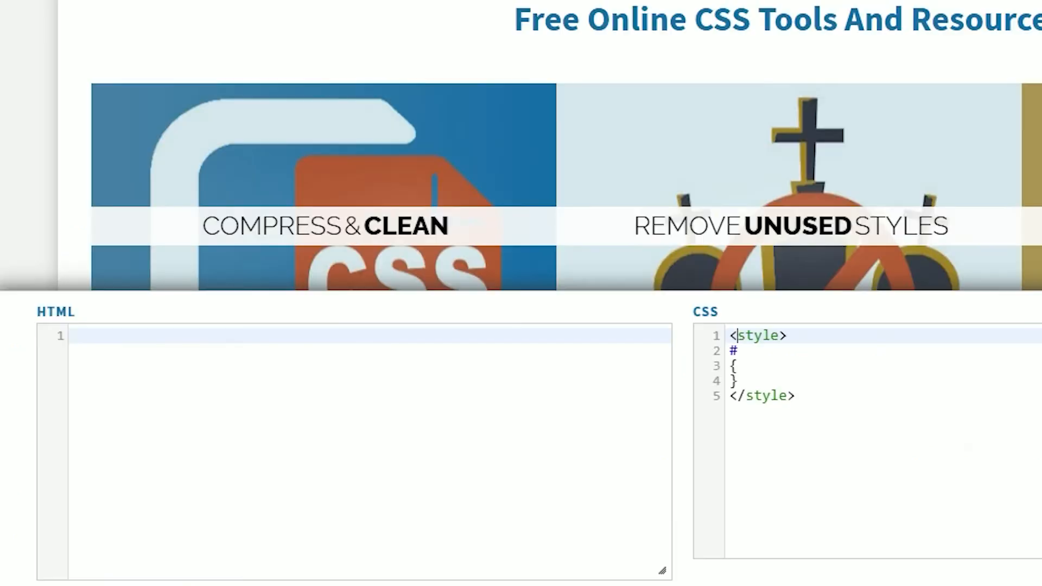
pyautogui.click(757, 351)
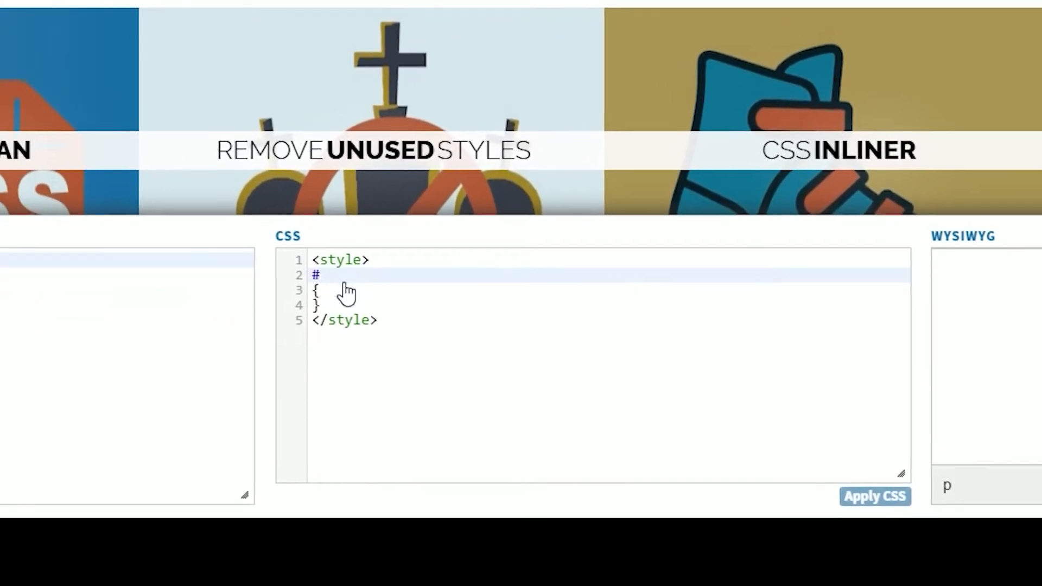
pyautogui.write('headline-cebeb80d')
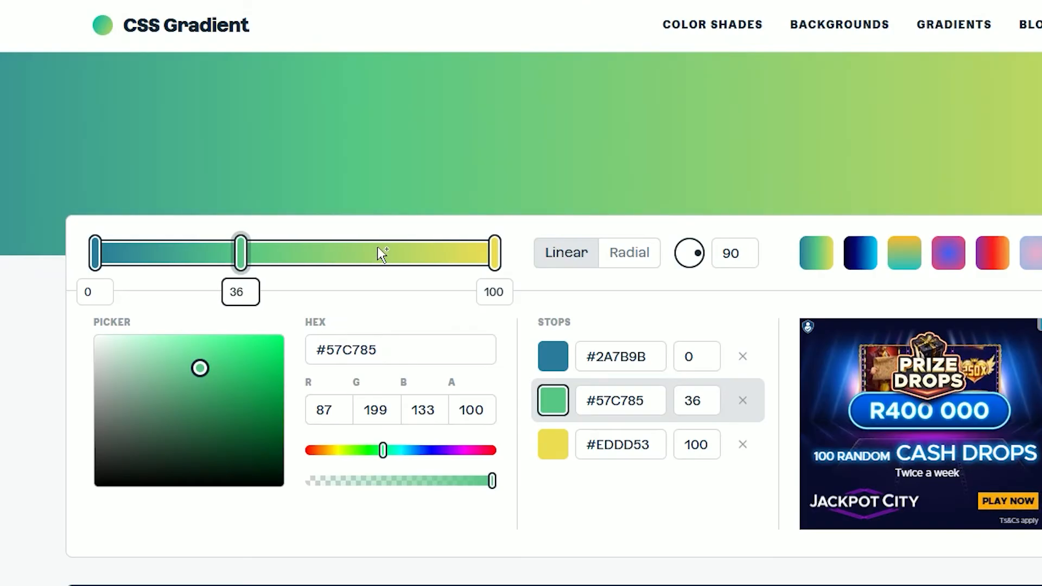
# On CSS Gradient, build a linear gradient from the purple-red-orange preset, with #FD1D1D at 11, #FC4828 at 64 and #FC6C32 at 79.
pyautogui.click(380, 251)
pyautogui.moveTo(189, 361); pyautogui.dragTo(235, 344)
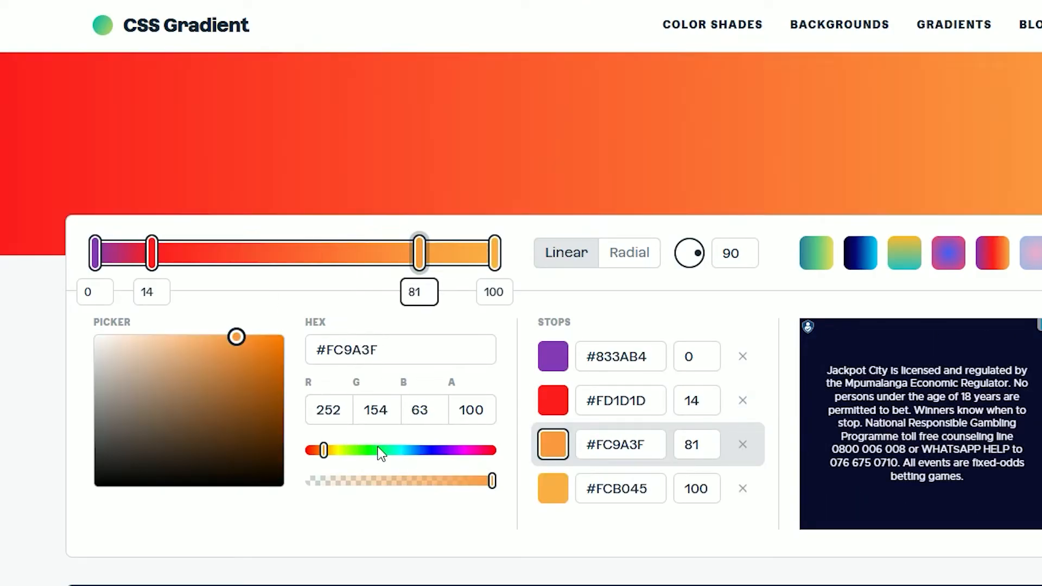
pyautogui.click(376, 449)
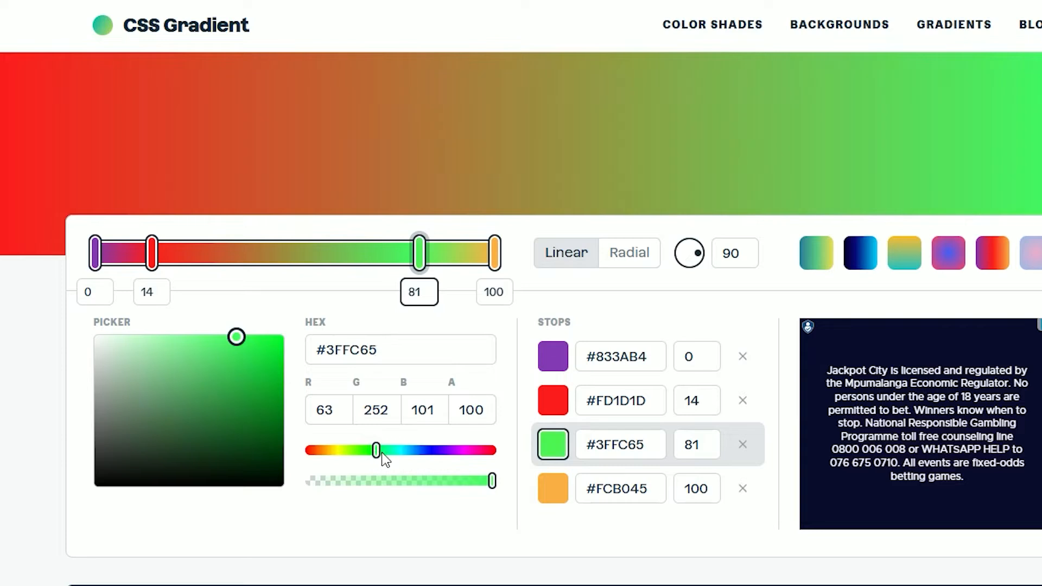
pyautogui.moveTo(406, 254); pyautogui.dragTo(153, 261)
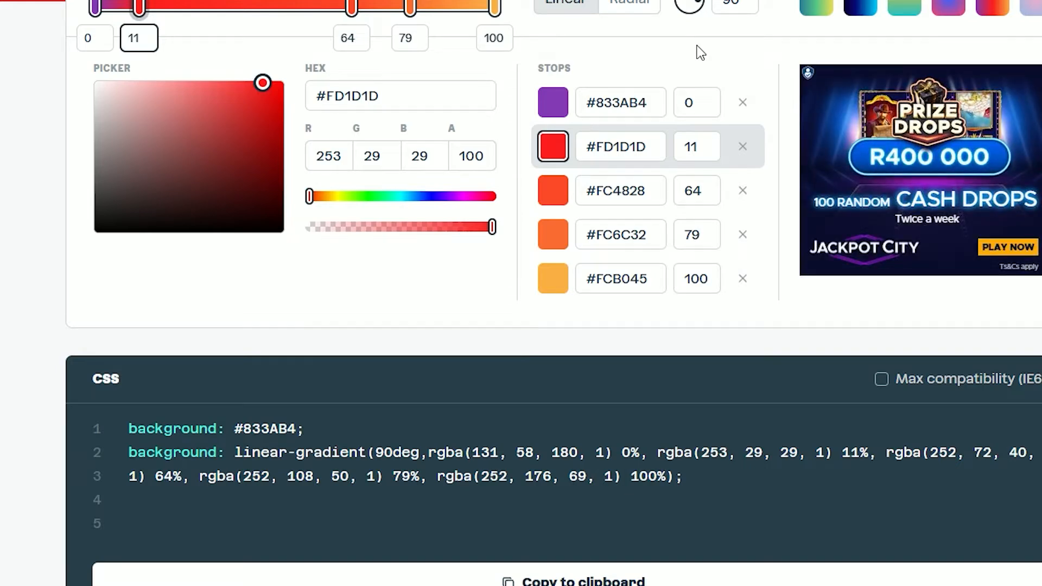
pyautogui.scroll(5, 464, 46)
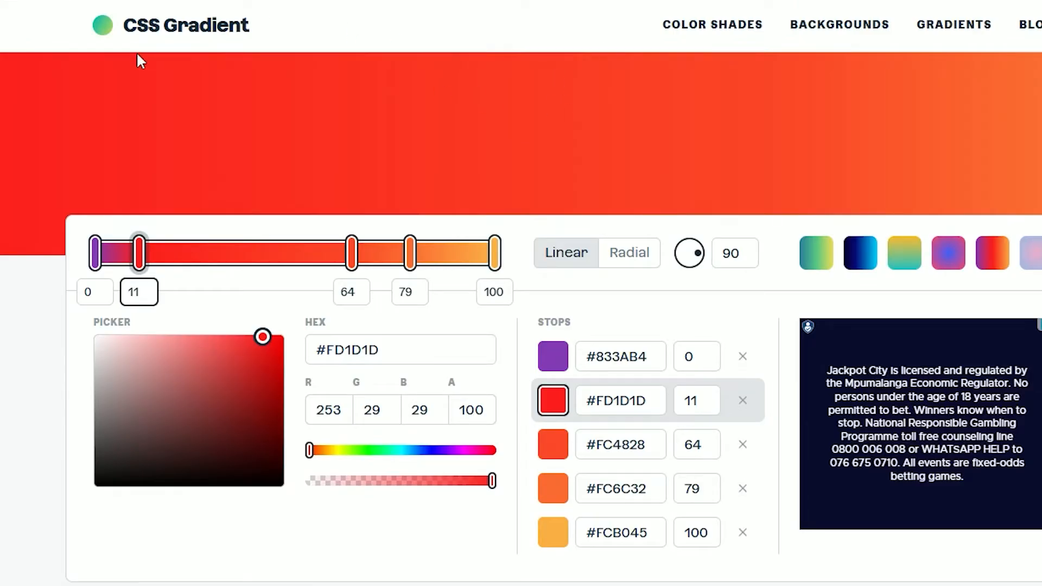
# Rework the gradient stops to #B49E3A at 0, #F9FD25 at 39 and #FC6B3F at 65.
pyautogui.click(834, 258)
pyautogui.moveTo(293, 253); pyautogui.dragTo(151, 265)
pyautogui.click(378, 252)
pyautogui.click(993, 254)
pyautogui.click(444, 254)
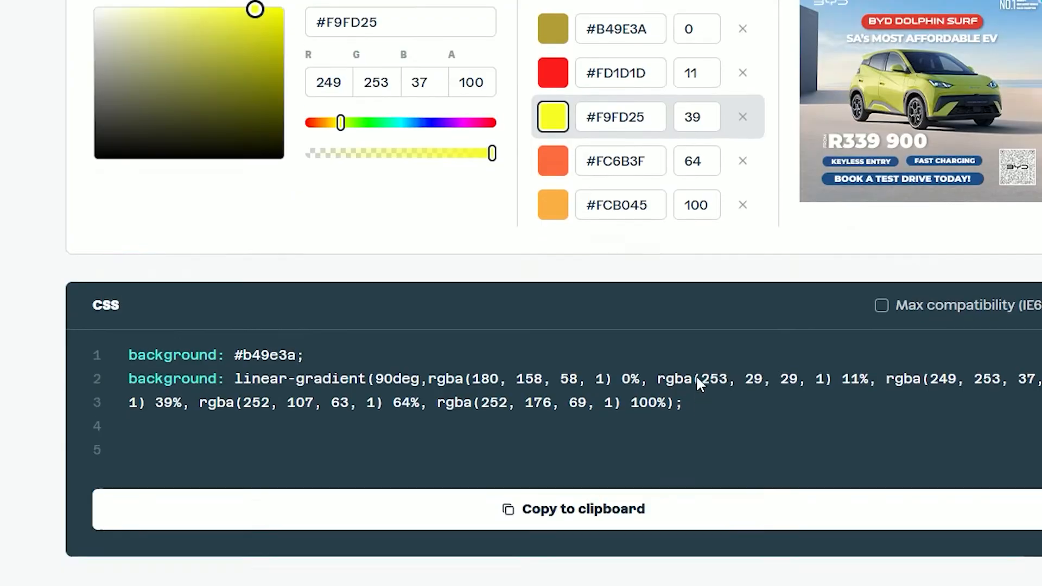
pyautogui.scroll(6, 696, 375)
pyautogui.moveTo(351, 252)
pyautogui.mouseDown()
pyautogui.moveTo(382, 245)
pyautogui.moveTo(354, 247)
pyautogui.mouseUp()
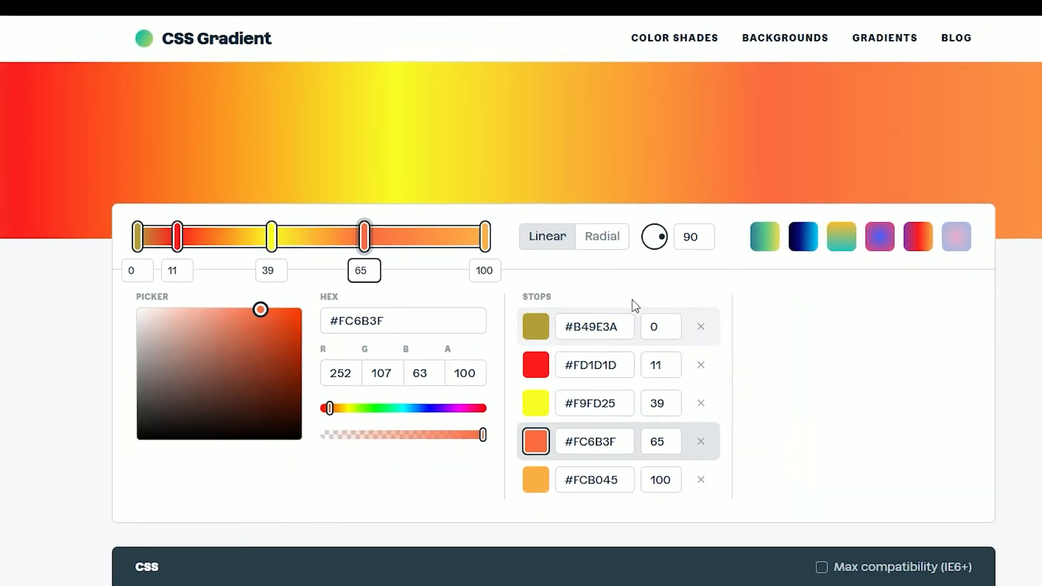
# Copy the generated gradient CSS and paste it inside the braces of the #headline-cebeb80d rule in the CSS editor.
pyautogui.scroll(-5, 635, 305)
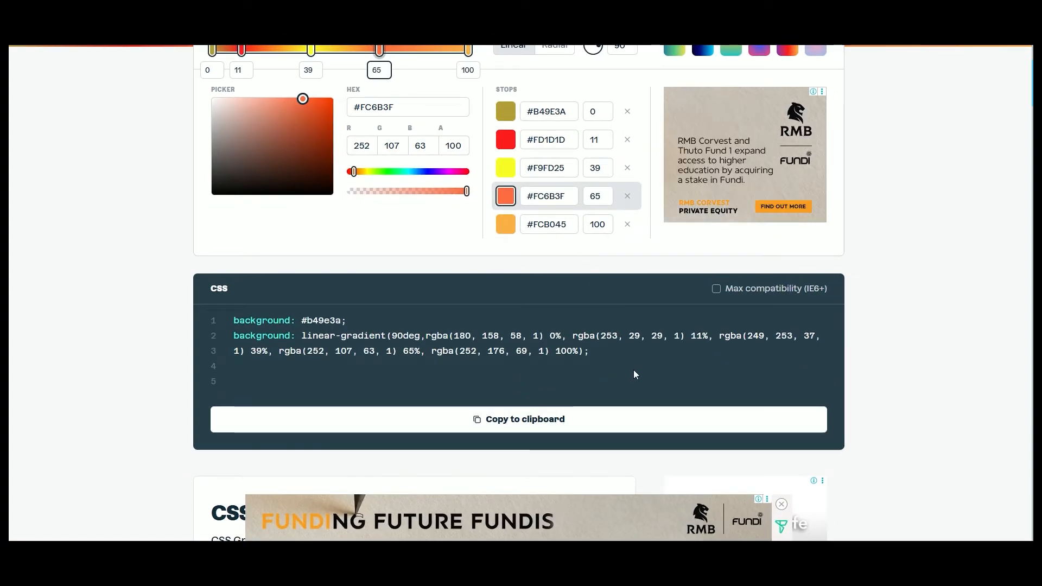
pyautogui.click(547, 428)
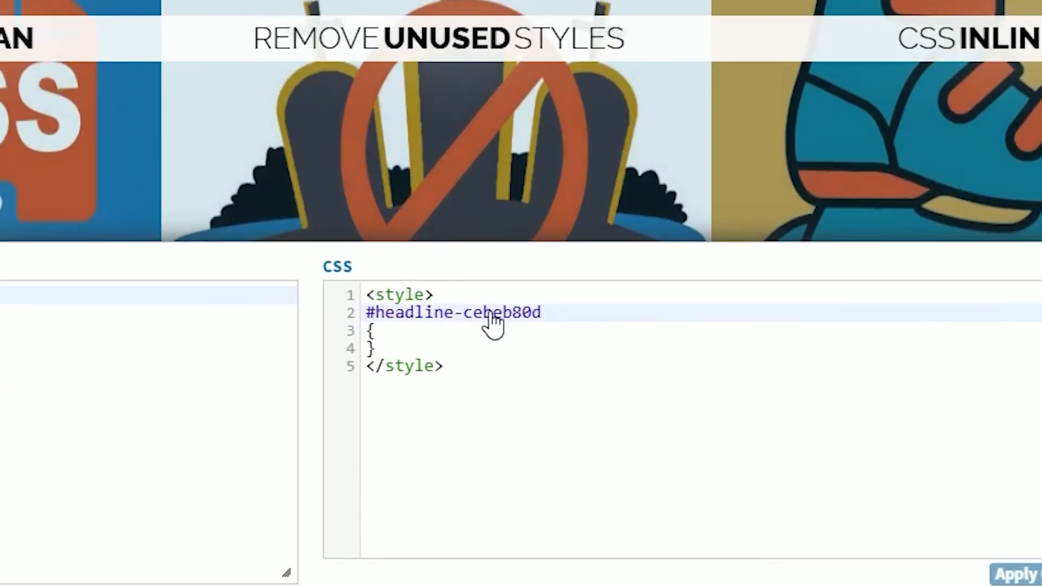
pyautogui.click(491, 332)
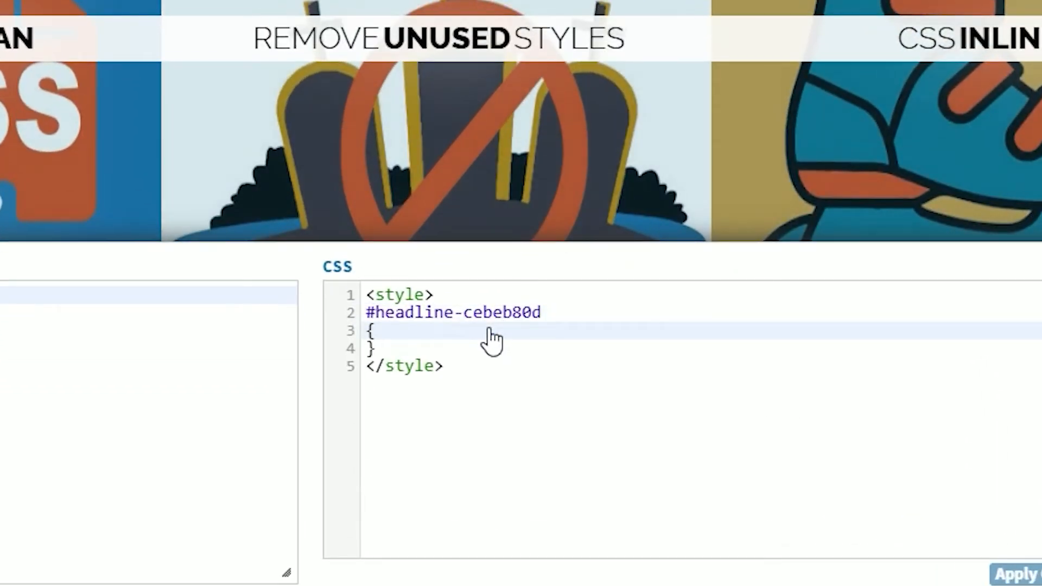
pyautogui.hotkey('ctrl', 'v')
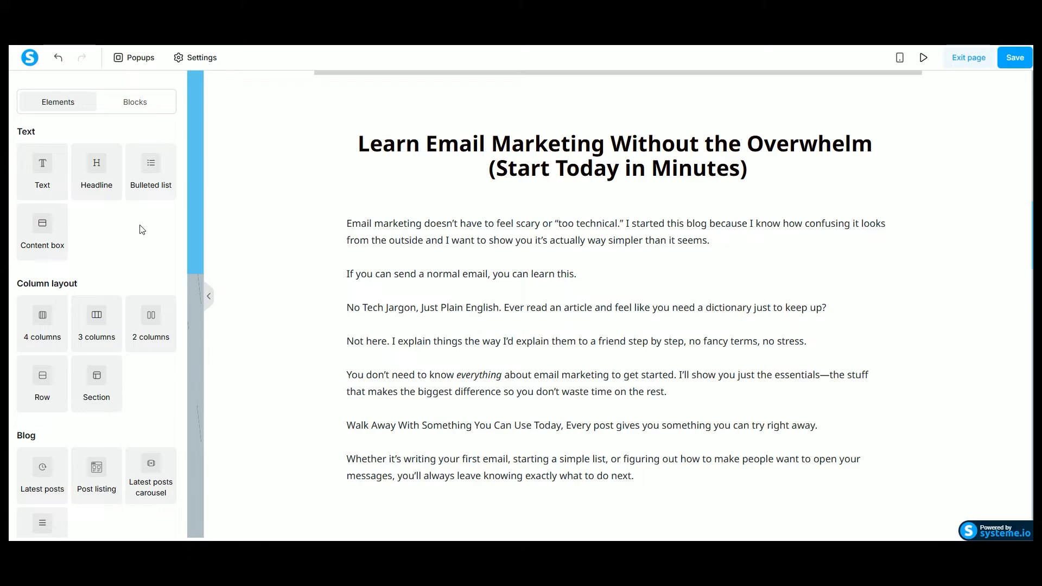
# In the systeme.io page editor, add a Raw HTML element above the "Learn Email Marketing Without the Overwhelm" headline.
pyautogui.scroll(-10, 152, 304)
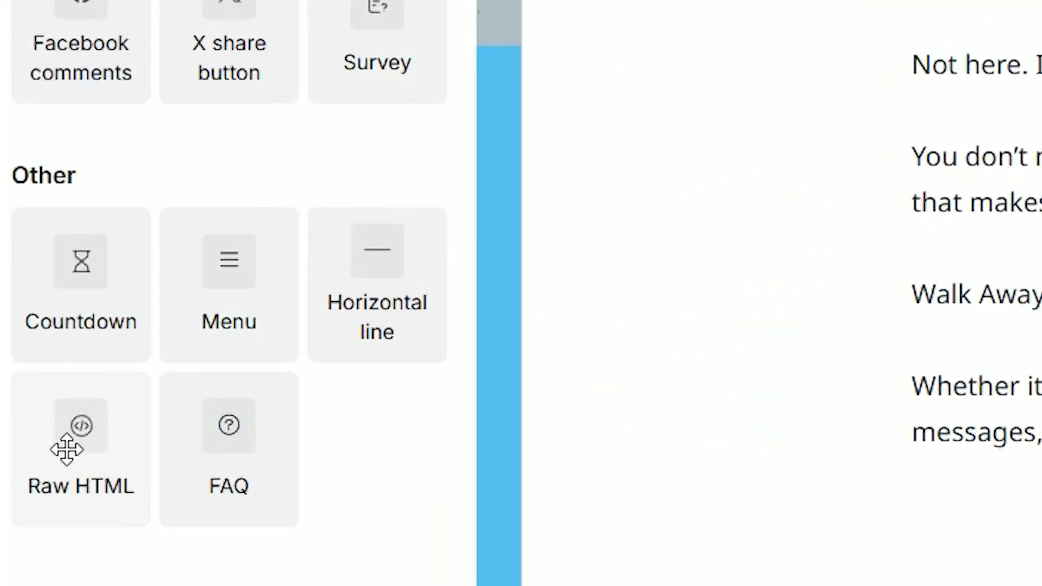
pyautogui.moveTo(63, 445); pyautogui.dragTo(605, 126)
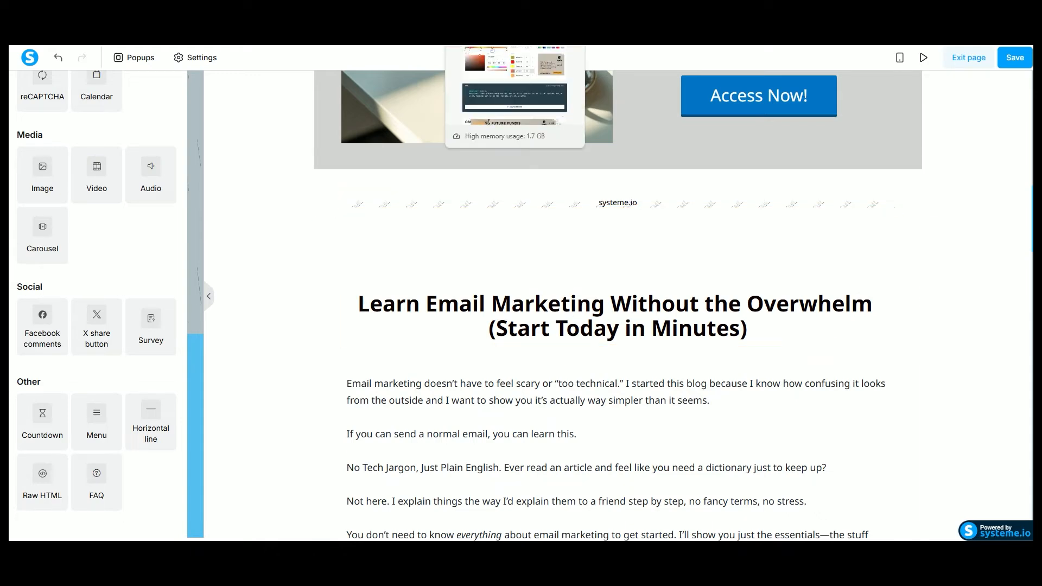
# Copy the whole style block from the HTML-CSS-JS editor and return to the systeme.io page.
pyautogui.click(430, 11)
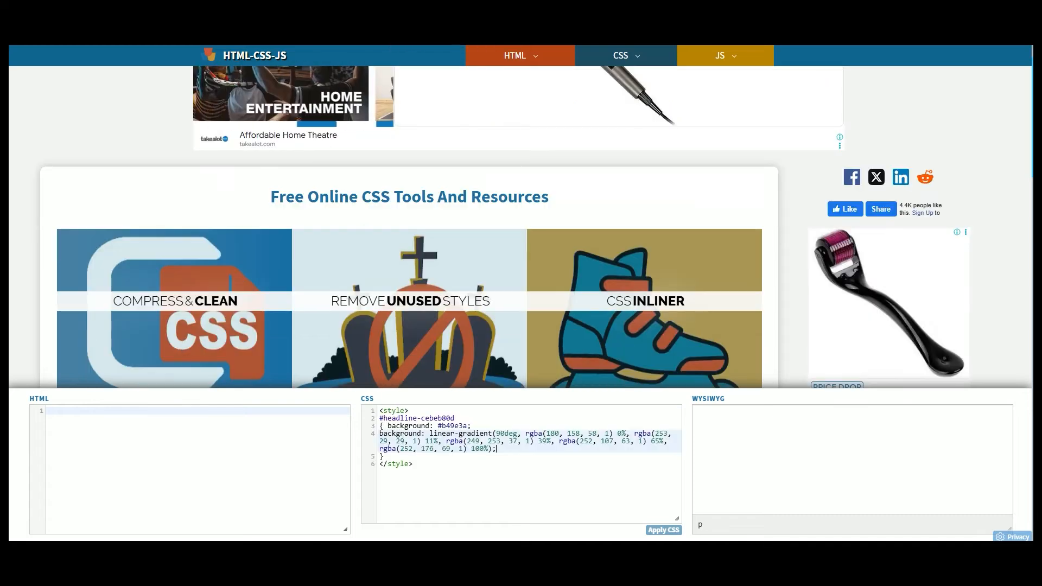
pyautogui.moveTo(420, 465); pyautogui.dragTo(347, 404)
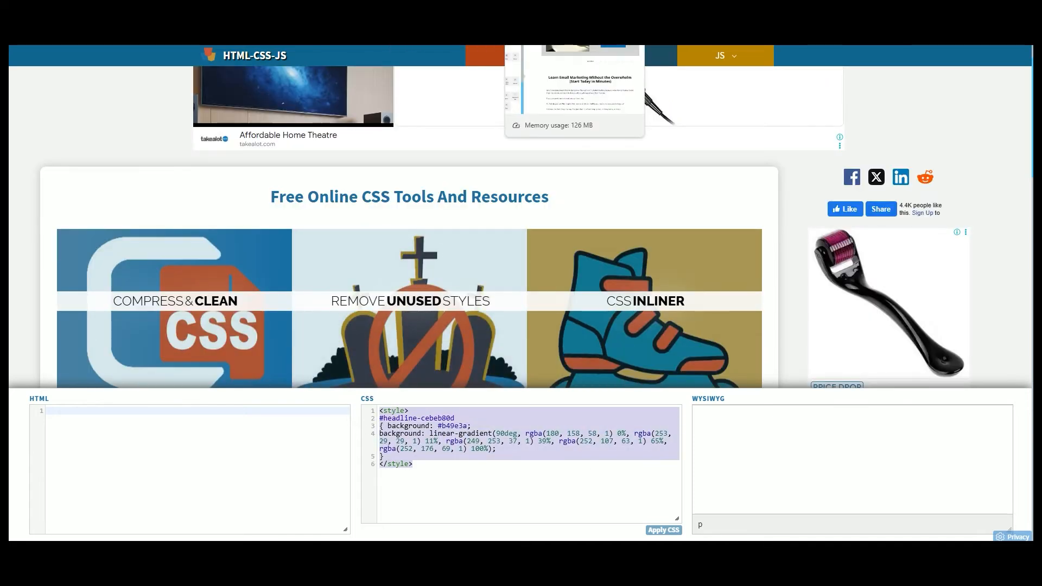
pyautogui.click(559, 11)
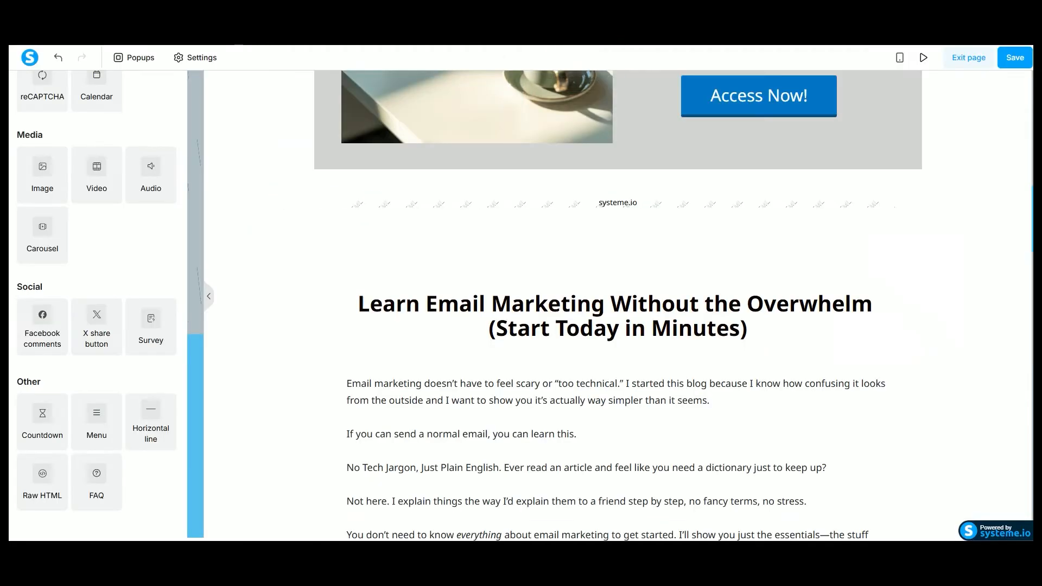
# Replace the Raw HTML element's default code with the copied gradient style block and save it.
pyautogui.click(599, 206)
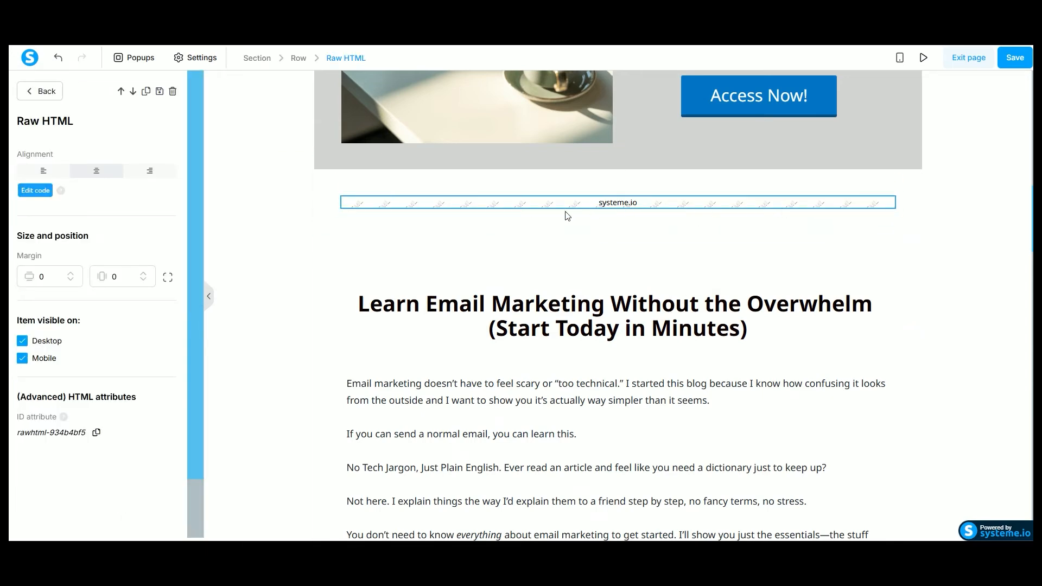
pyautogui.click(523, 213)
pyautogui.click(529, 208)
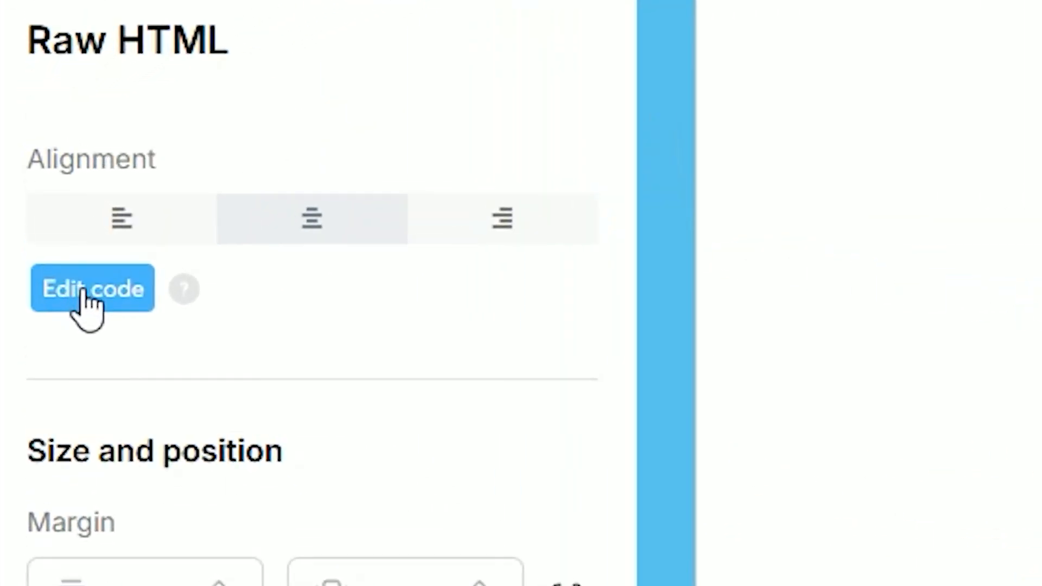
pyautogui.click(82, 296)
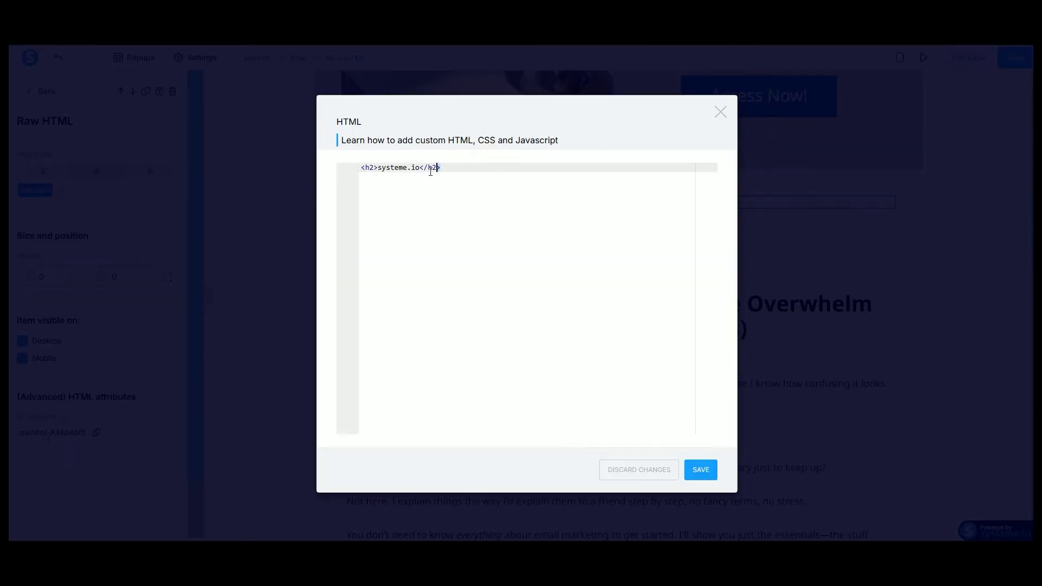
pyautogui.hotkey('ctrl', 'a')
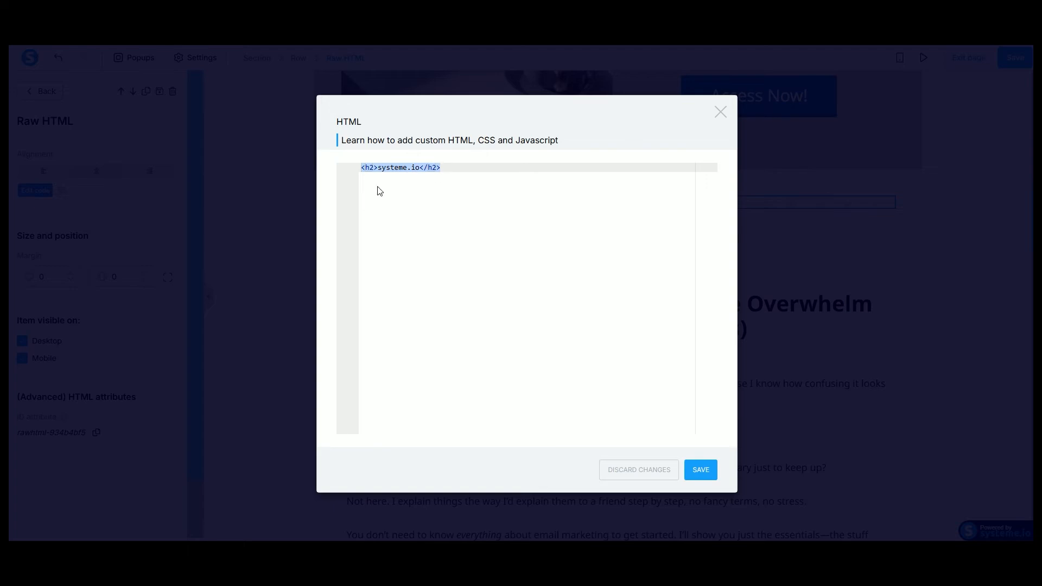
pyautogui.press('BackSpace')
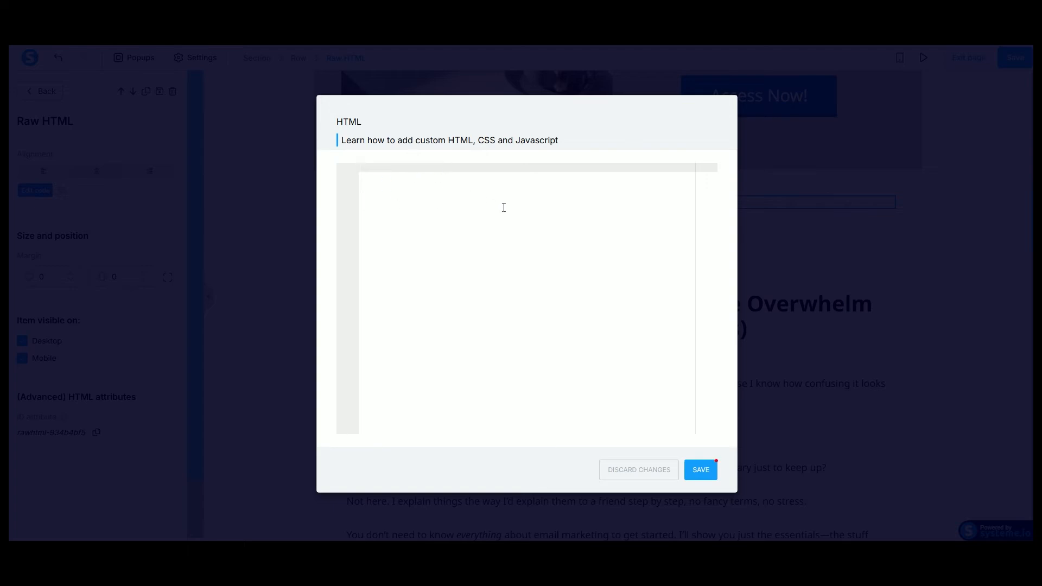
pyautogui.hotkey('ctrl', 'v')
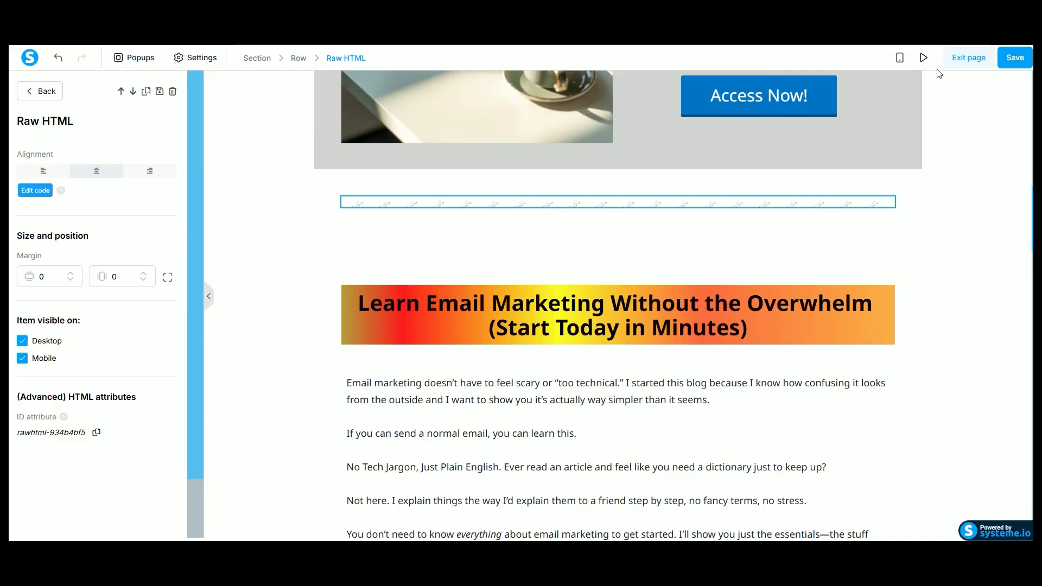
# Preview the page and look through it for the headline's gradient background.
pyautogui.click(923, 58)
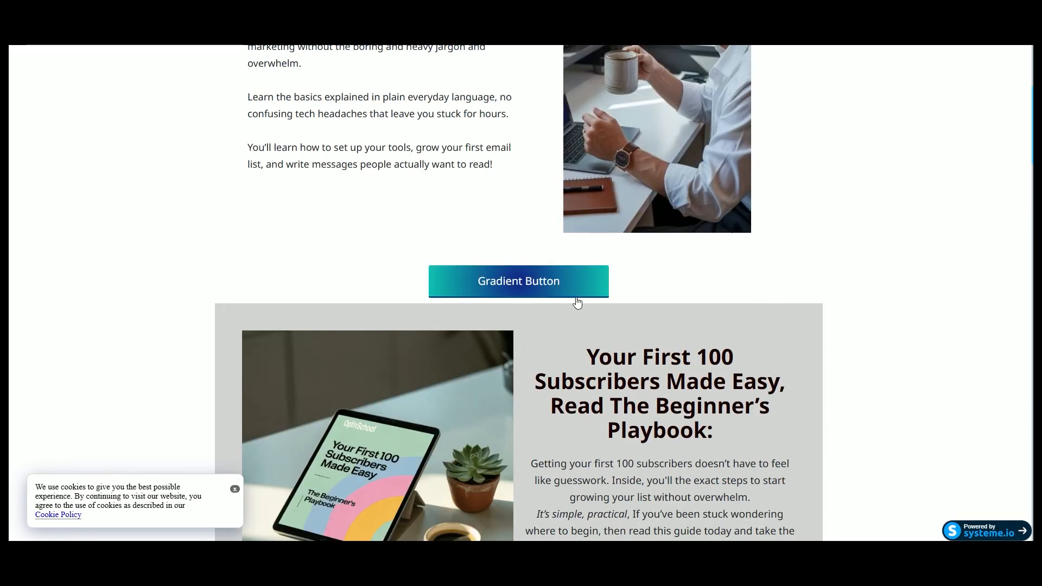
pyautogui.scroll(-4, 863, 249)
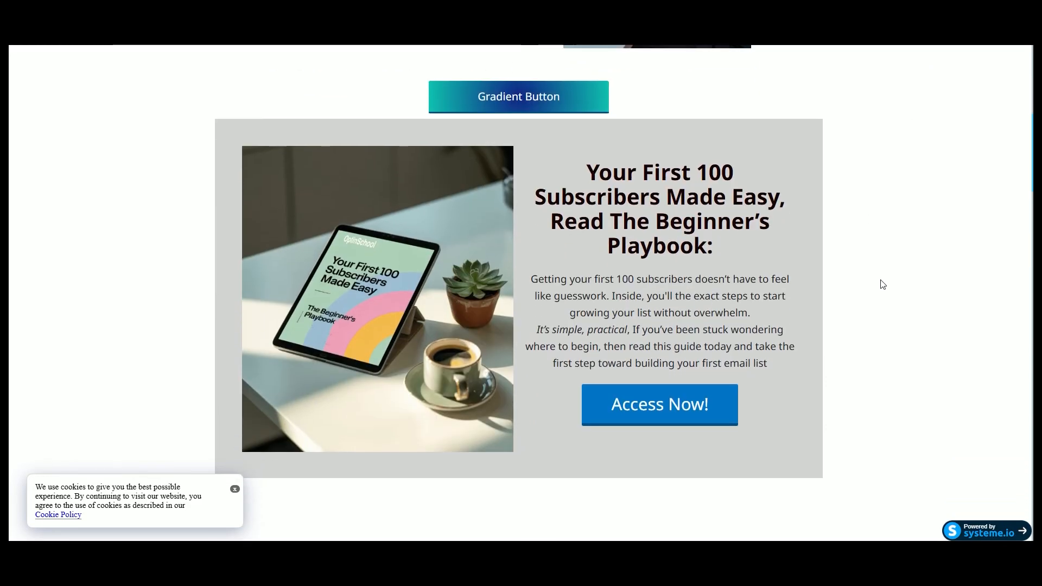